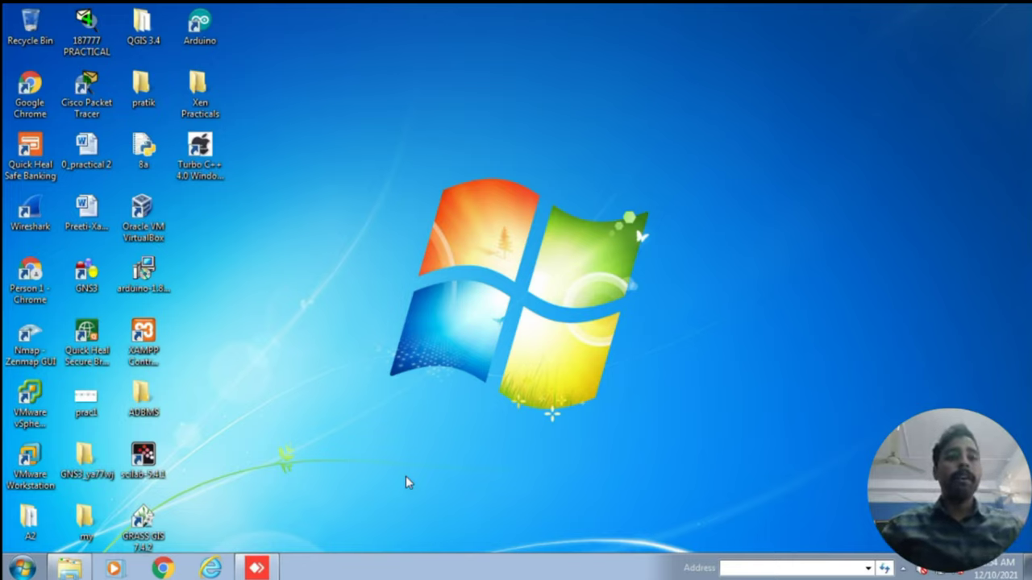
Search the installed programs for "vm" and launch VMware Workstation
key("super")
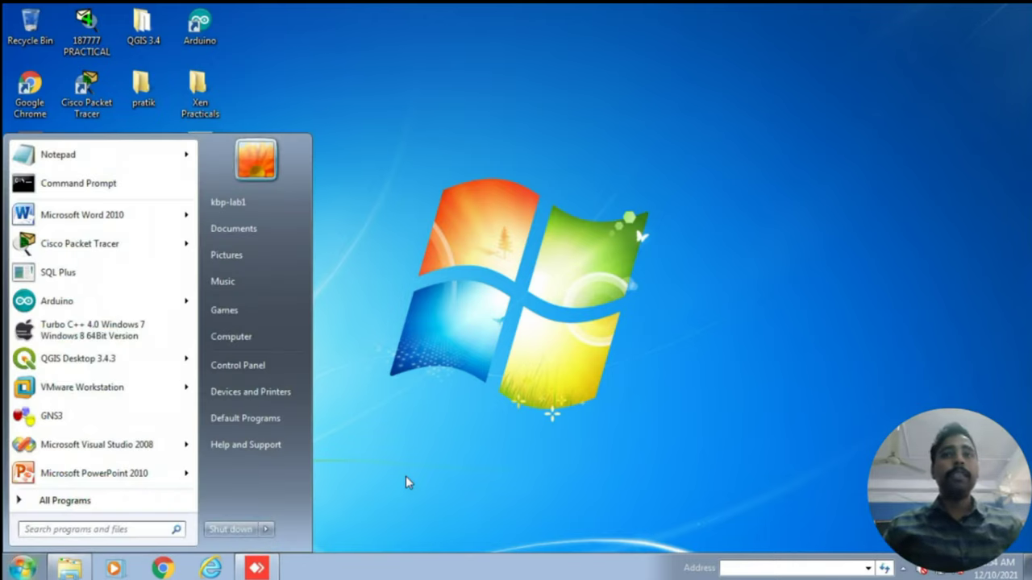
key("super")
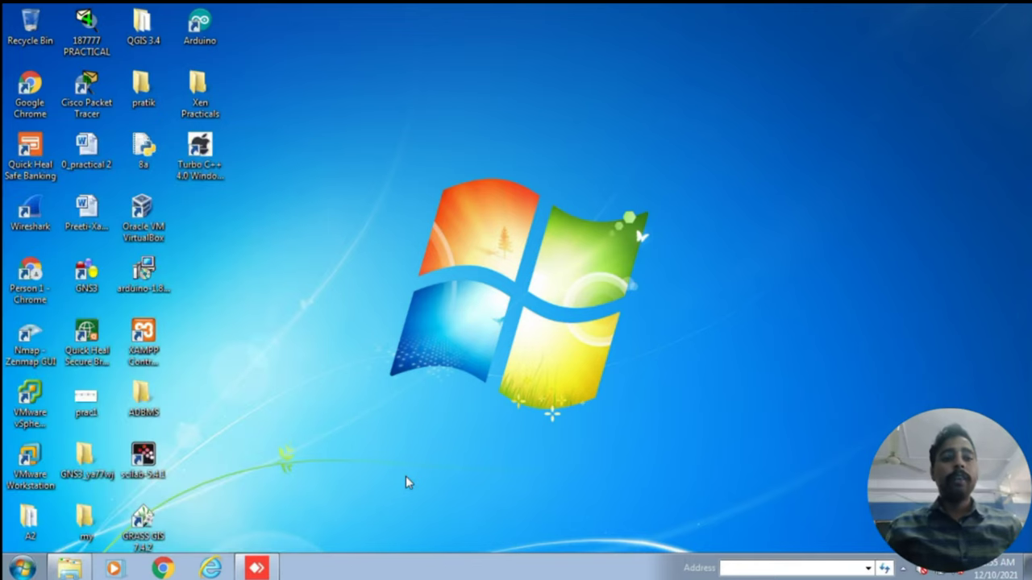
key("super")
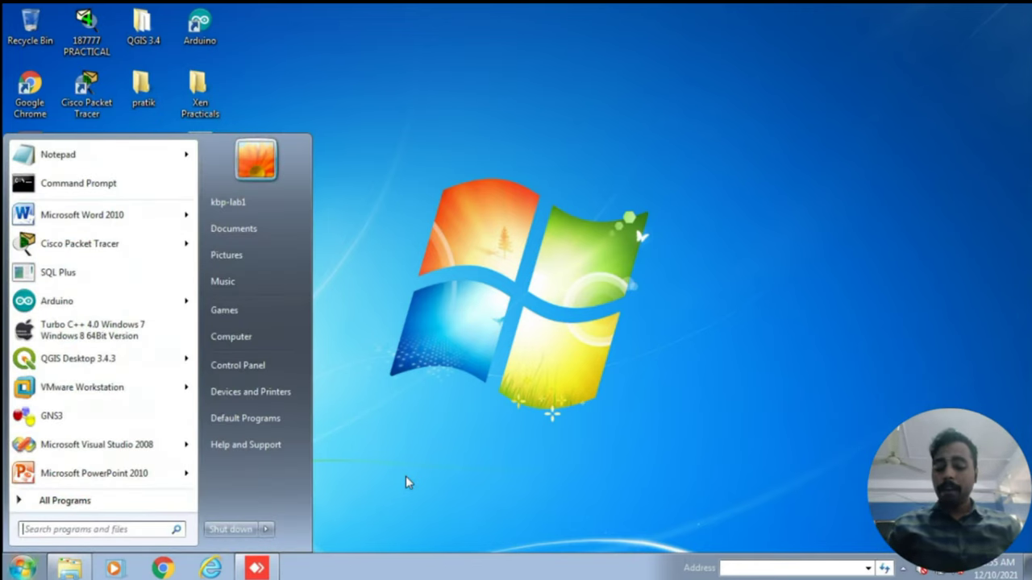
type("vm")
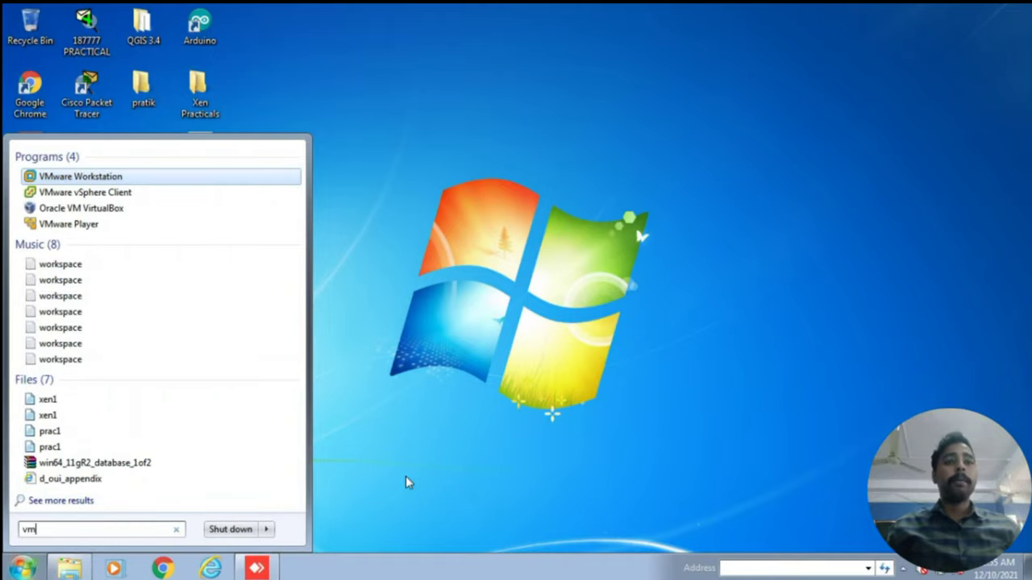
key("Escape")
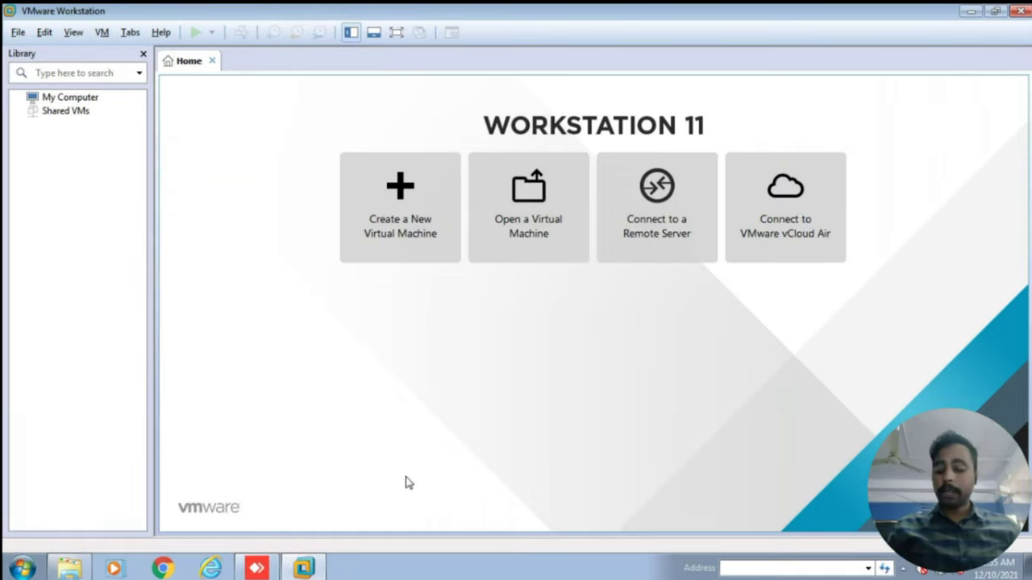
key("super")
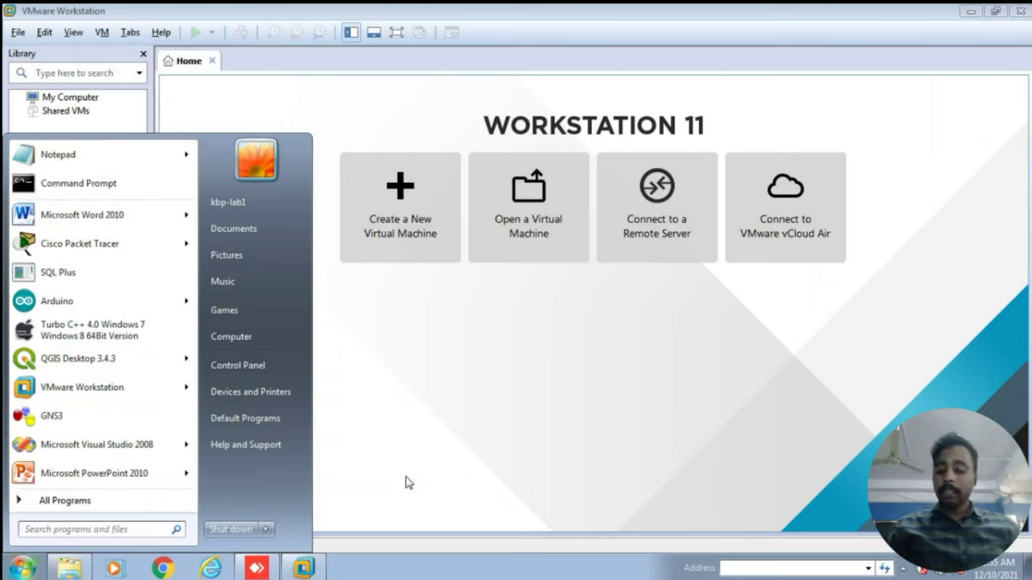
type("vm")
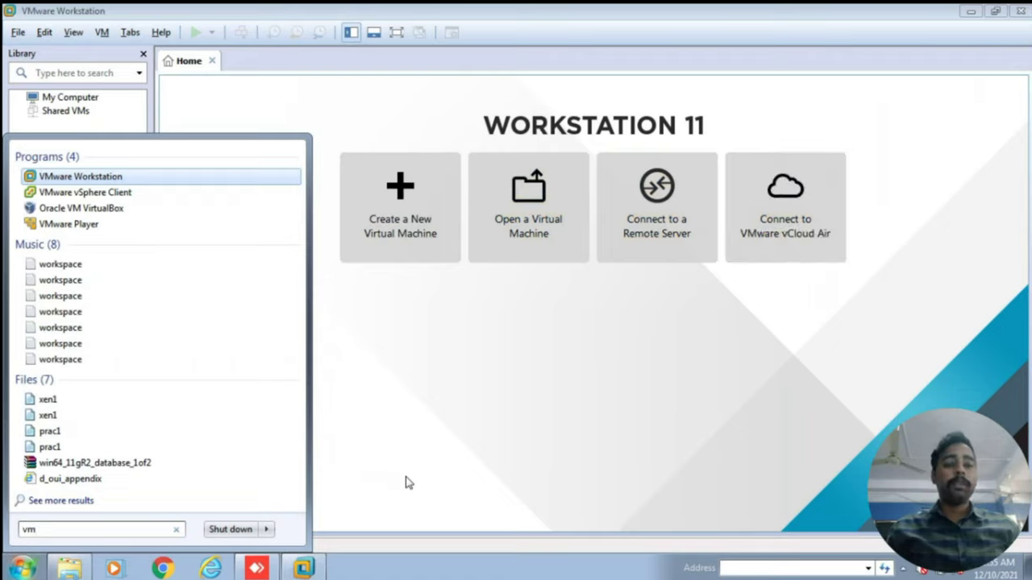
key("Return")
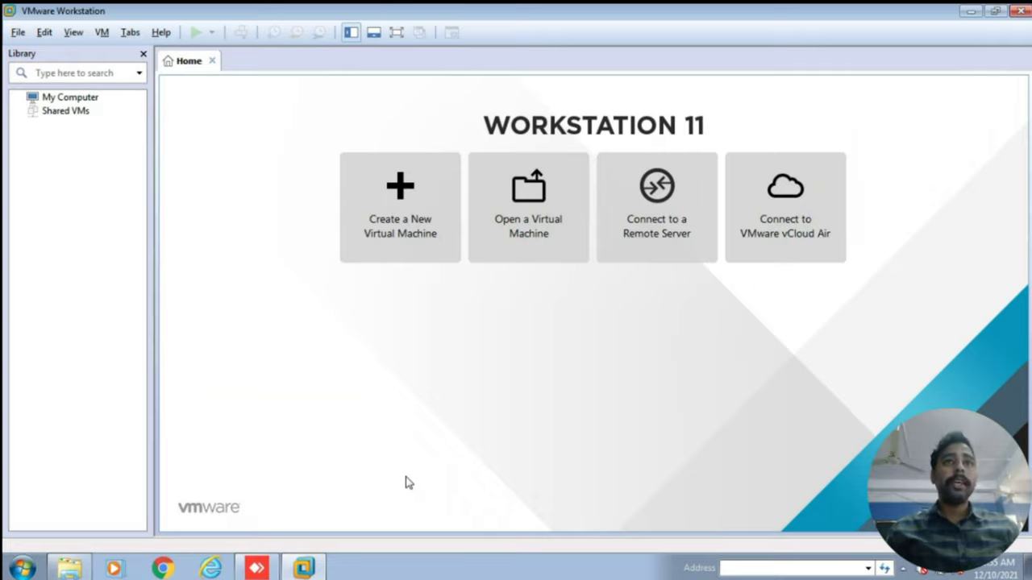
key("Tab")
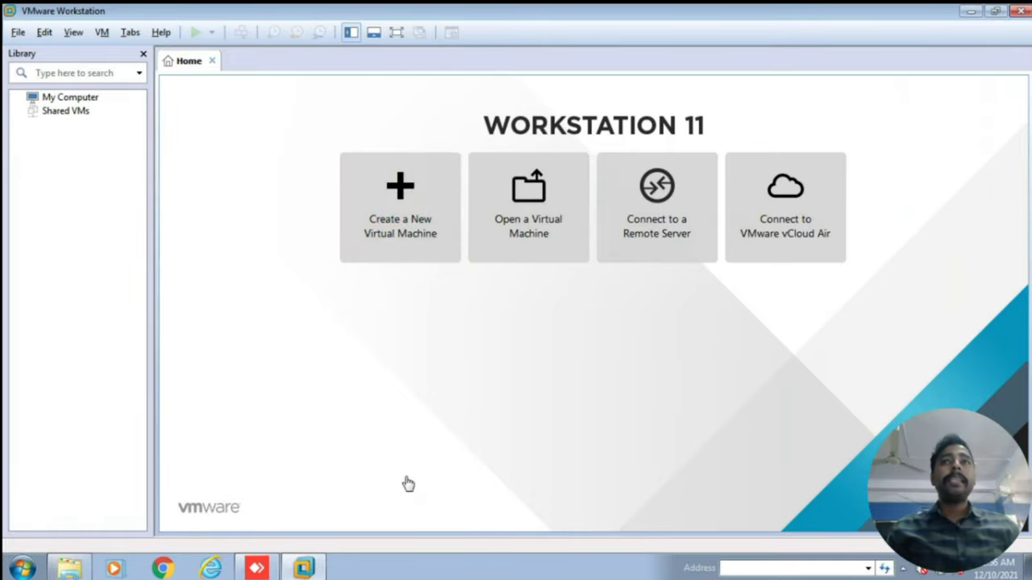
Start creating a new virtual machine with the Typical (recommended) configuration and proceed to the guest operating system installation options
key("alt+f")
key("Down")
key("Down")
key("Up")
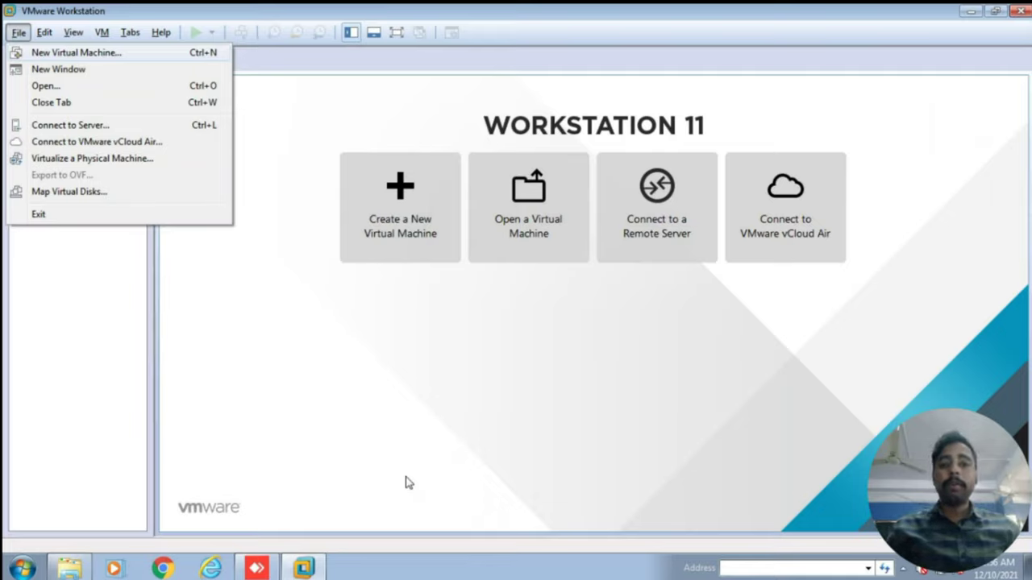
key("Return")
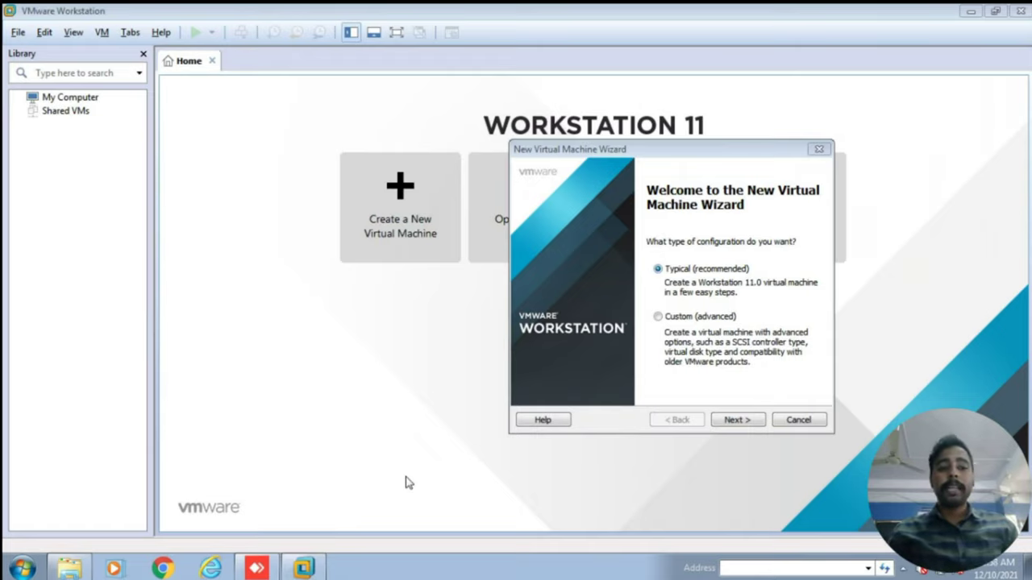
key("Return")
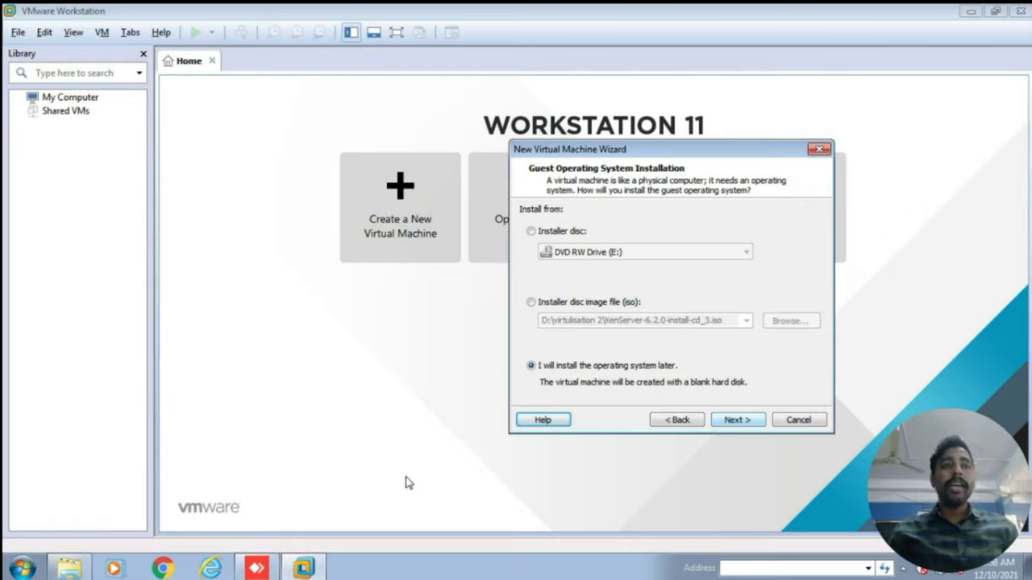
Try the installation sources in turn: installer disc on DVD RW Drive (E:), disc image file, and installing the operating system later
key("alt+d")
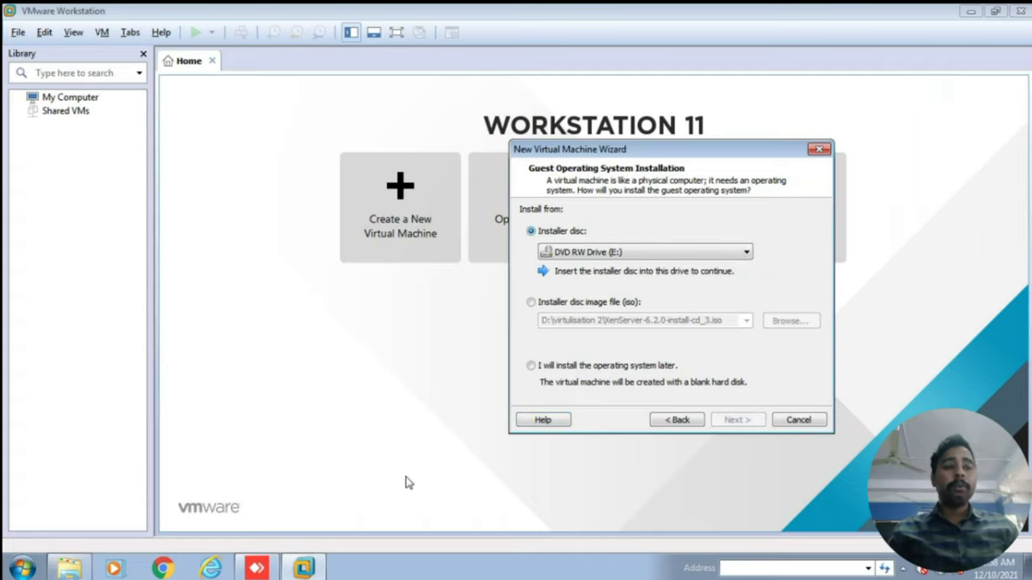
key("alt+Down")
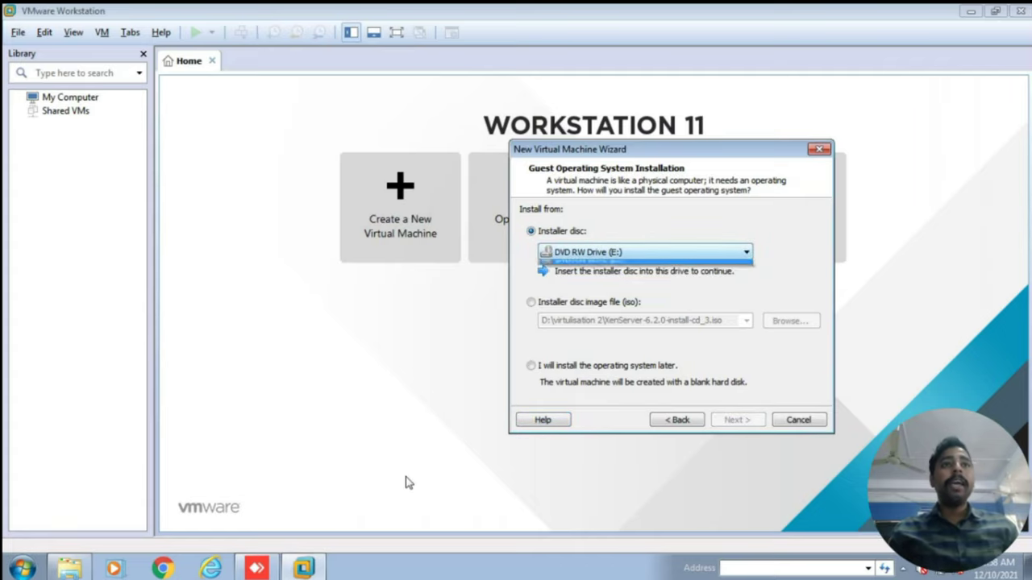
key("Return")
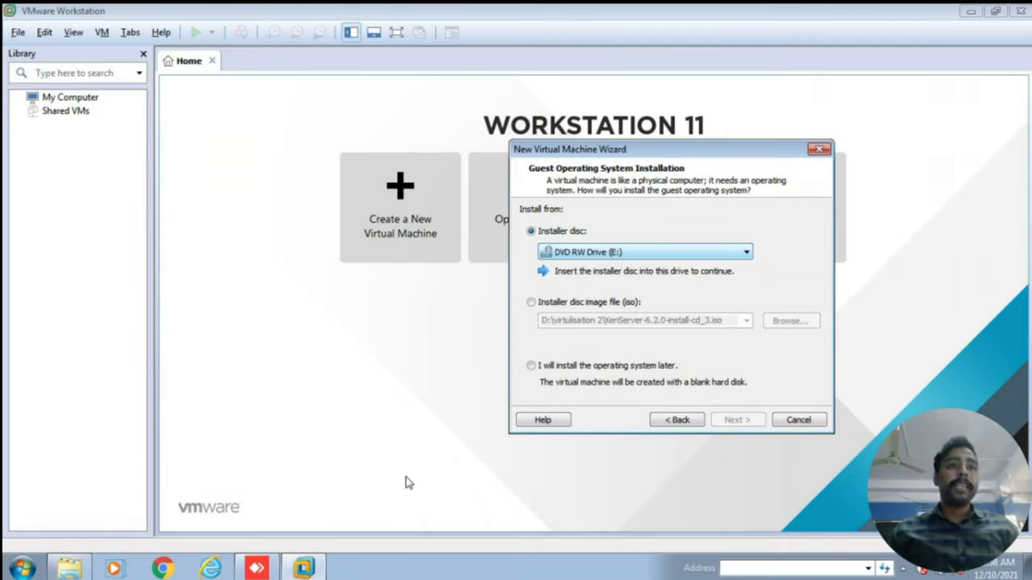
key("alt+m")
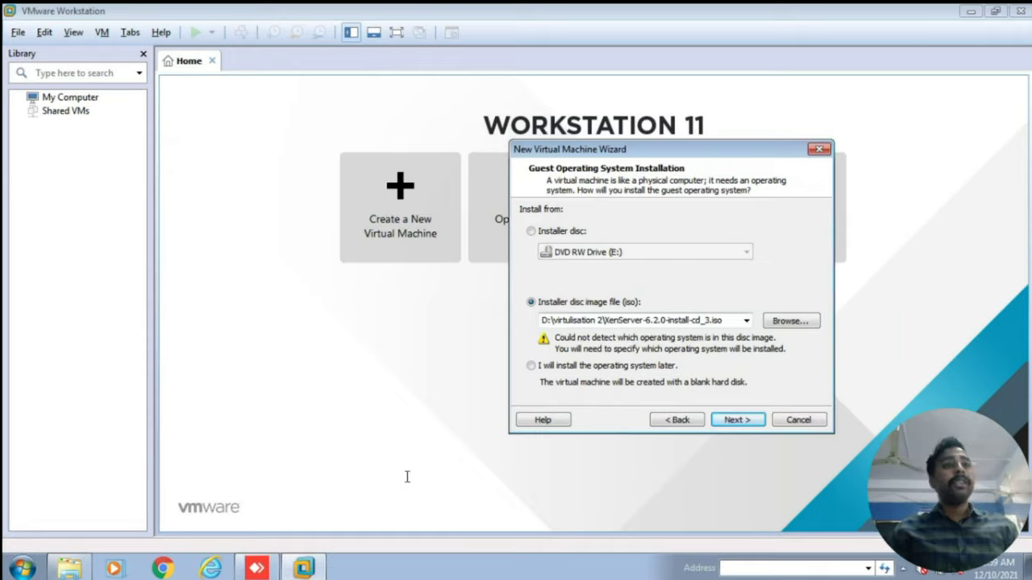
key("alt+s")
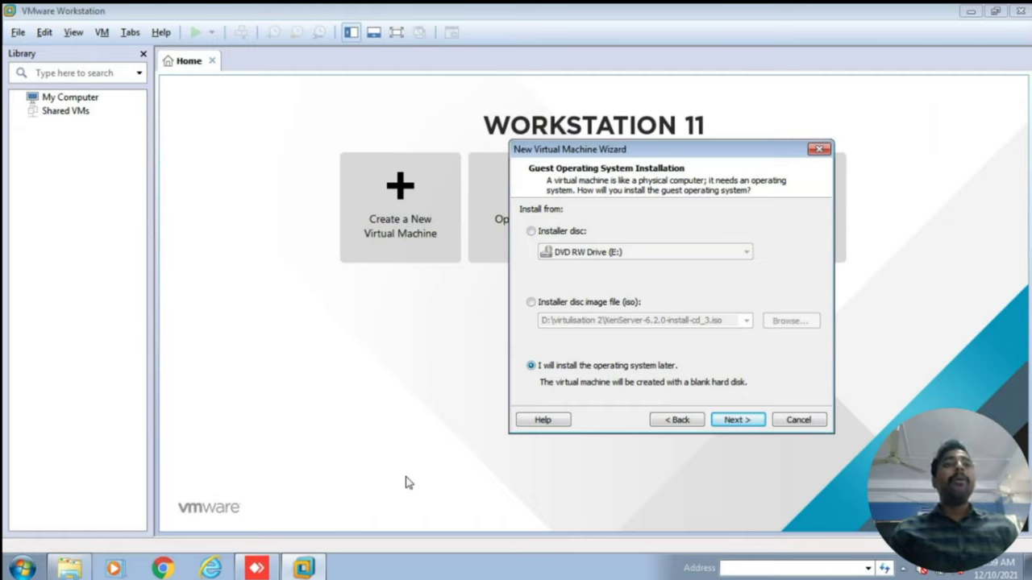
Set the installation source to an installer disc image file and open the browser for choosing an ISO image
key("alt+m")
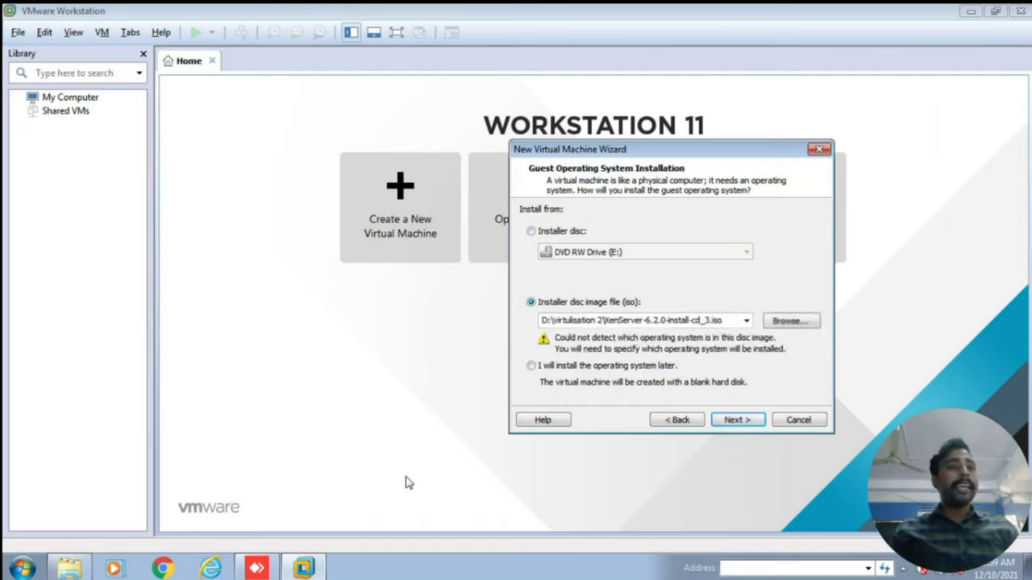
key("Tab")
key("Return")
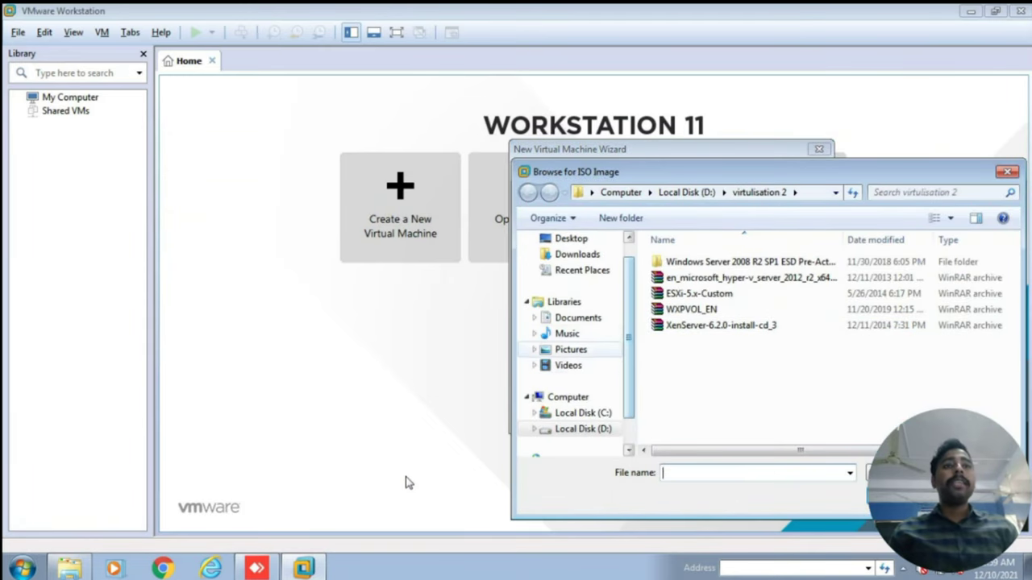
Browse from the Computer level into Local Disk (D:) and open the virtulisation 2 folder
key("alt+Up")
key("alt+Up")
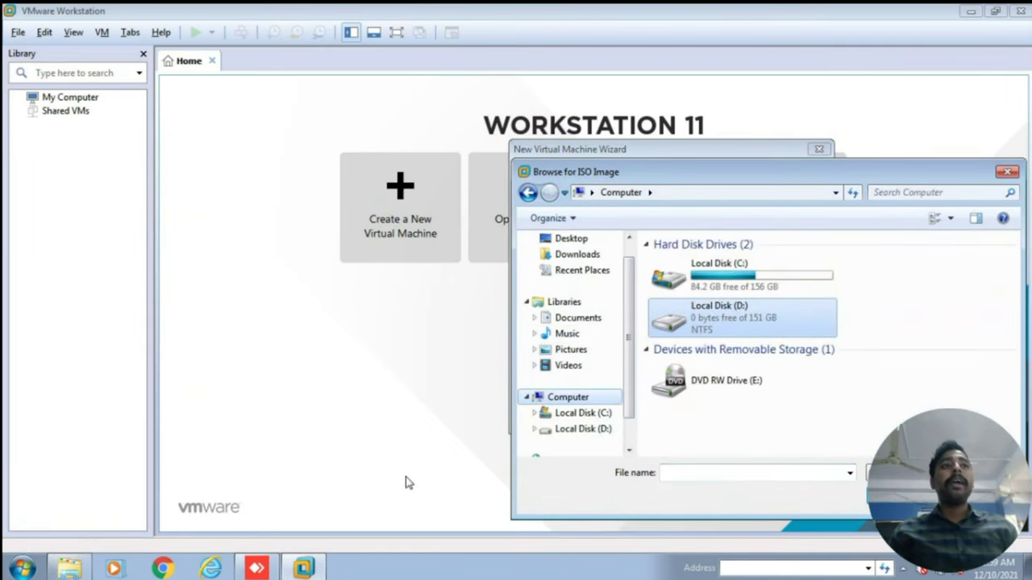
key("Return")
key("Down")
key("Down")
key("Down")
key("Down")
key("Down")
key("Down")
key("Down")
key("Down")
key("Down")
key("Down")
key("Down")
key("Down")
key("Down")
key("Down")
key("Down")
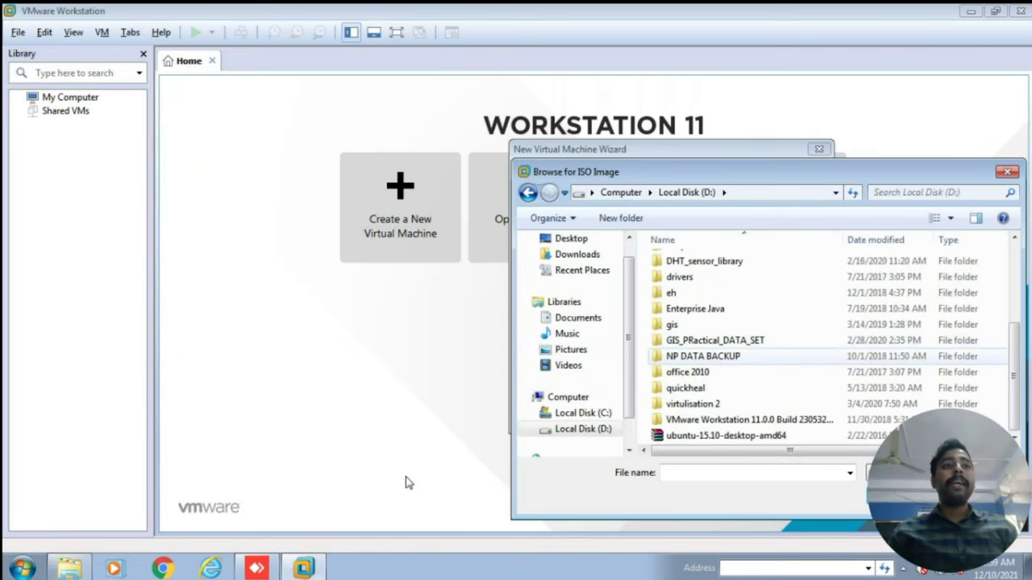
key("Down")
key("Down")
key("Down")
key("Return")
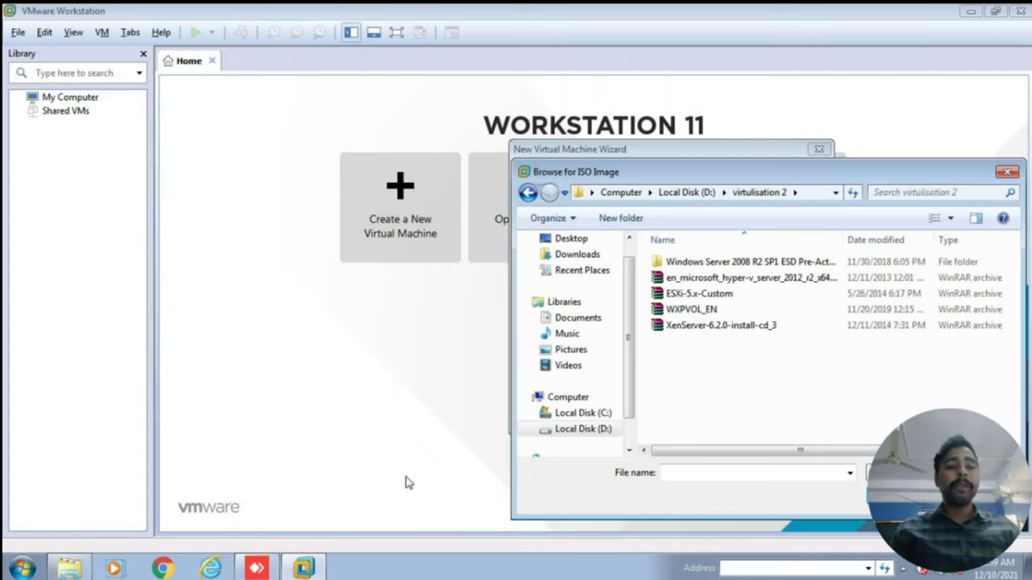
Choose the WXPVOL_EN image as the installer disc image and continue to the Easy Install information
key("Up")
key("Up")
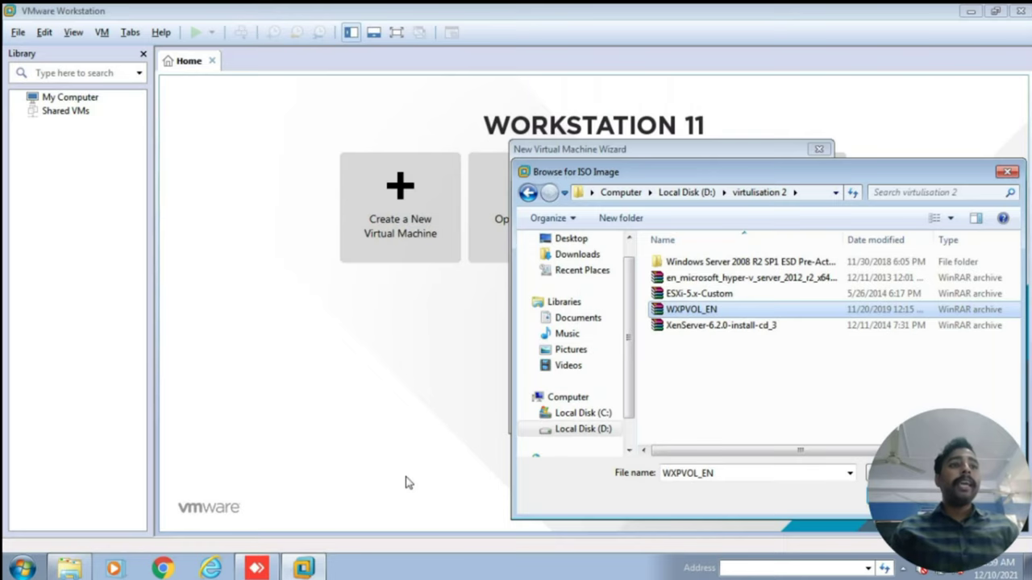
key("Return")
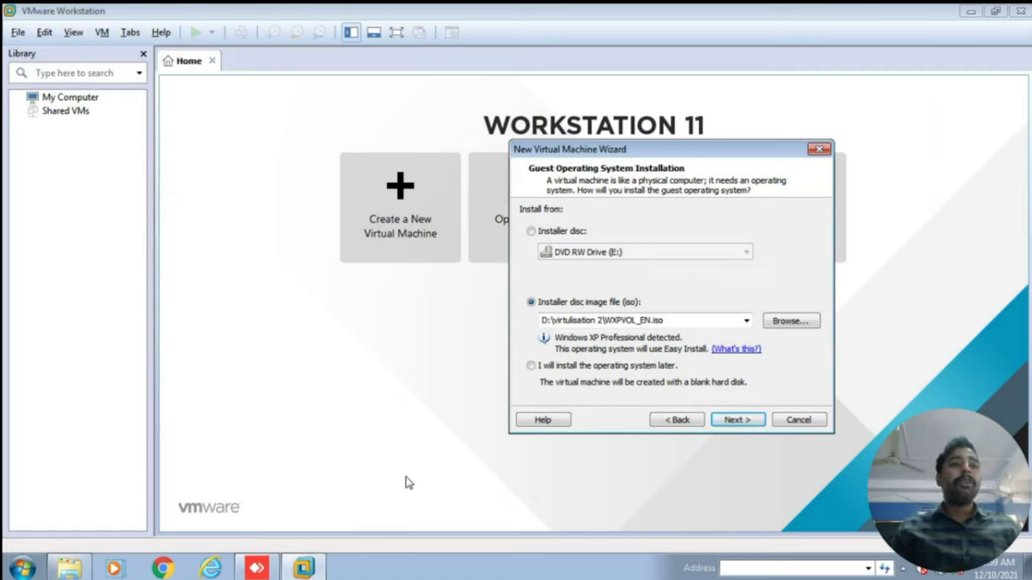
key("Return")
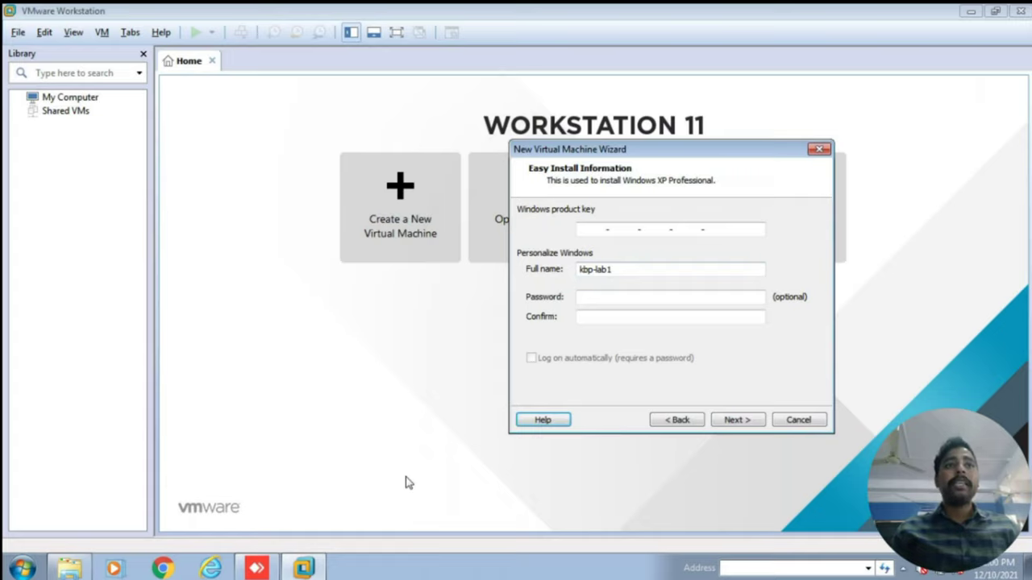
Replace the Windows full name with "xp machine lab1" and continue without a product key or password
key("ctrl+shift+Left")
key("ctrl+shift+Left")
key("BackSpace")
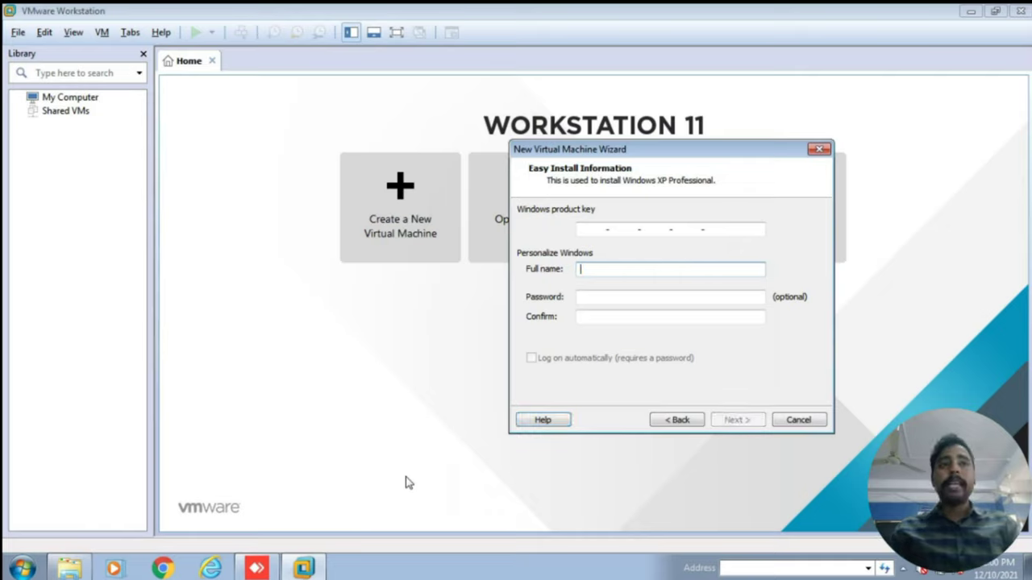
type("x")
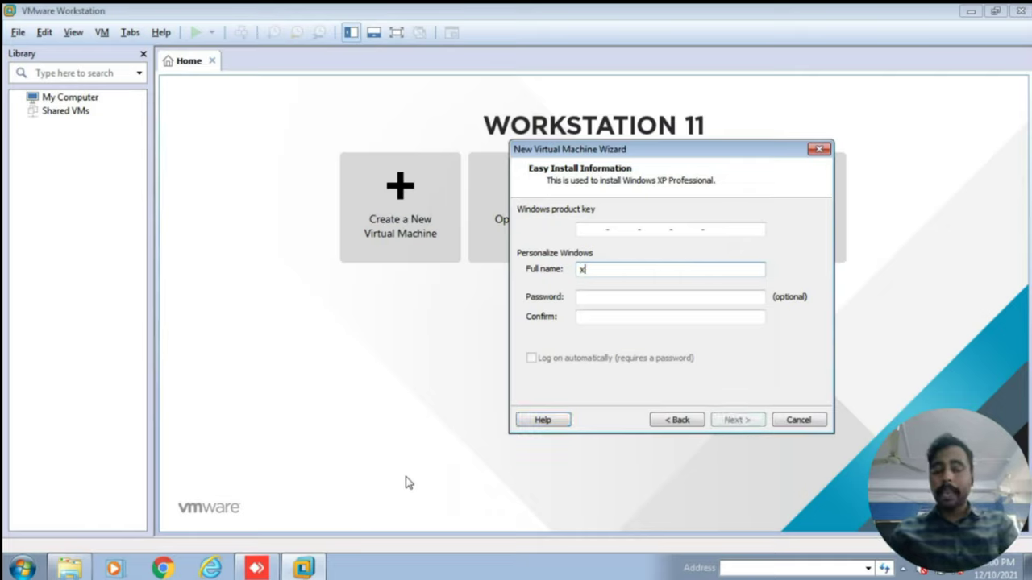
type("p machine")
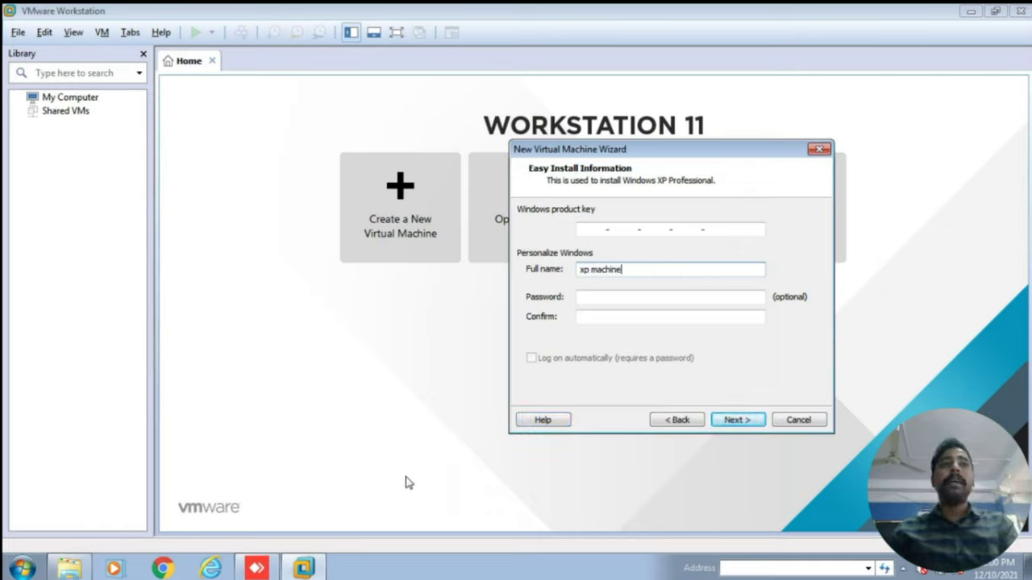
type(" lab1")
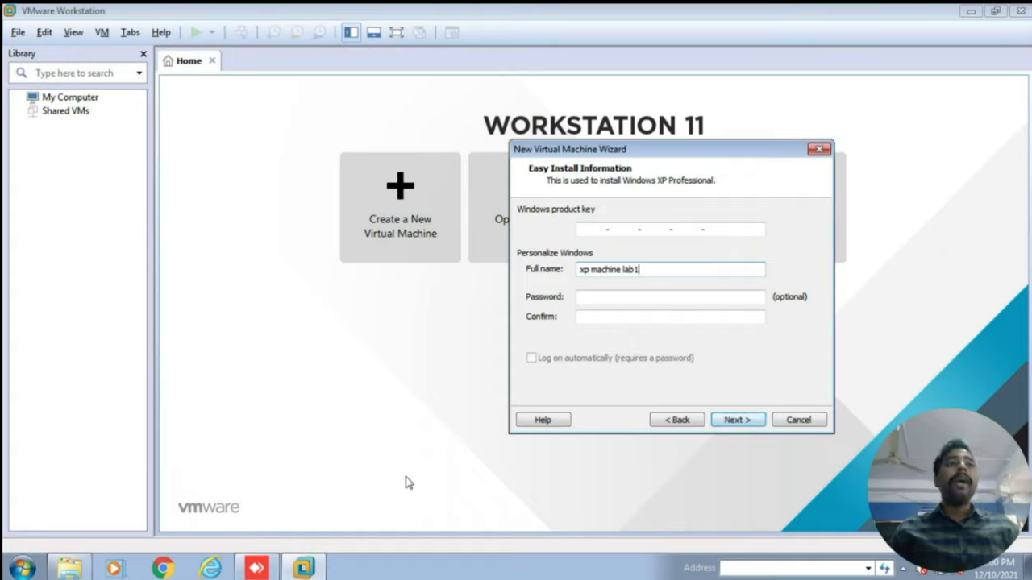
key("Return")
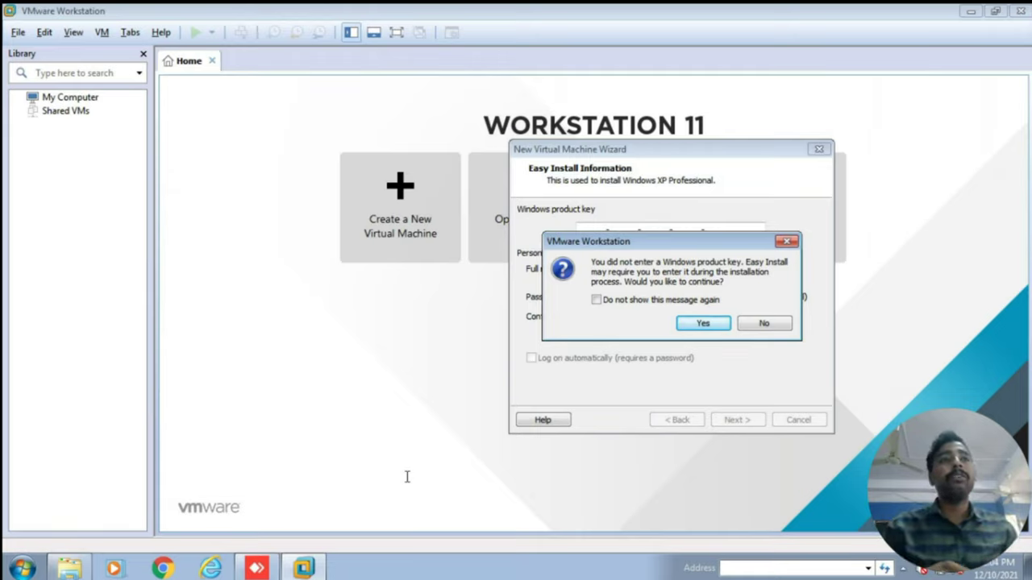
key("Return")
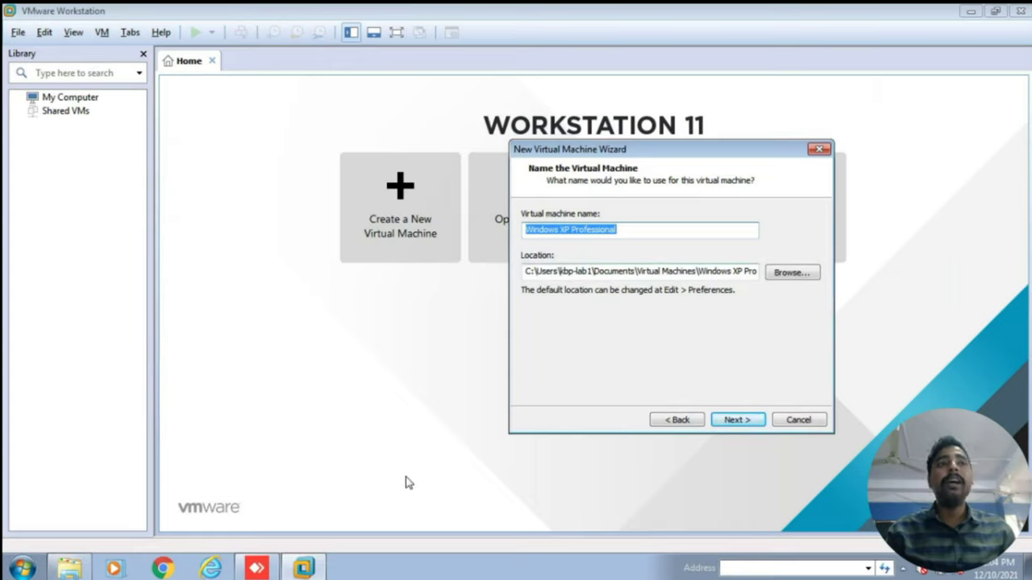
Review the default storage path, then accept the virtual machine name Windows XP Professional and its default location
key("End")
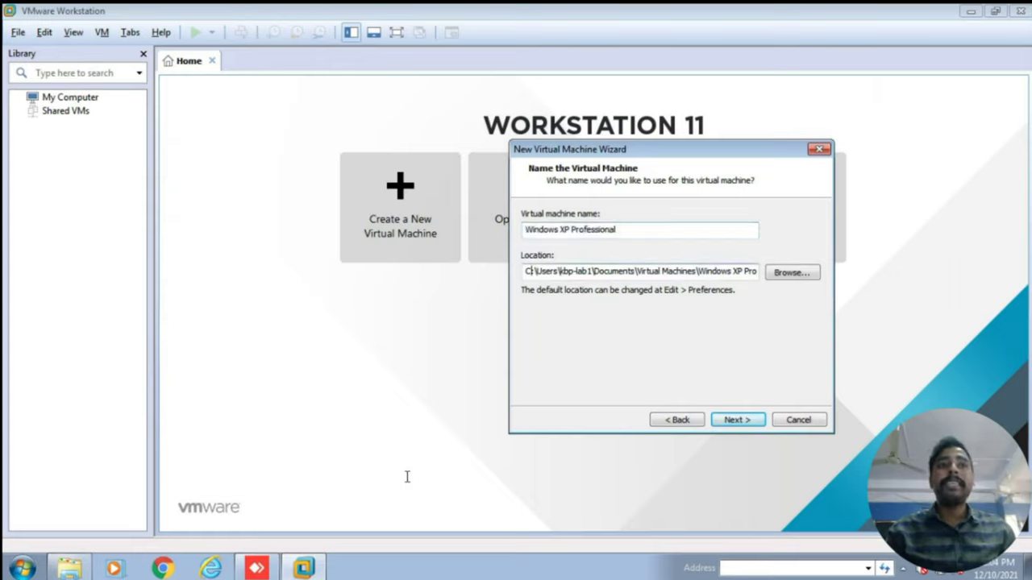
key("ctrl+shift+Right")
key("ctrl+shift+Right")
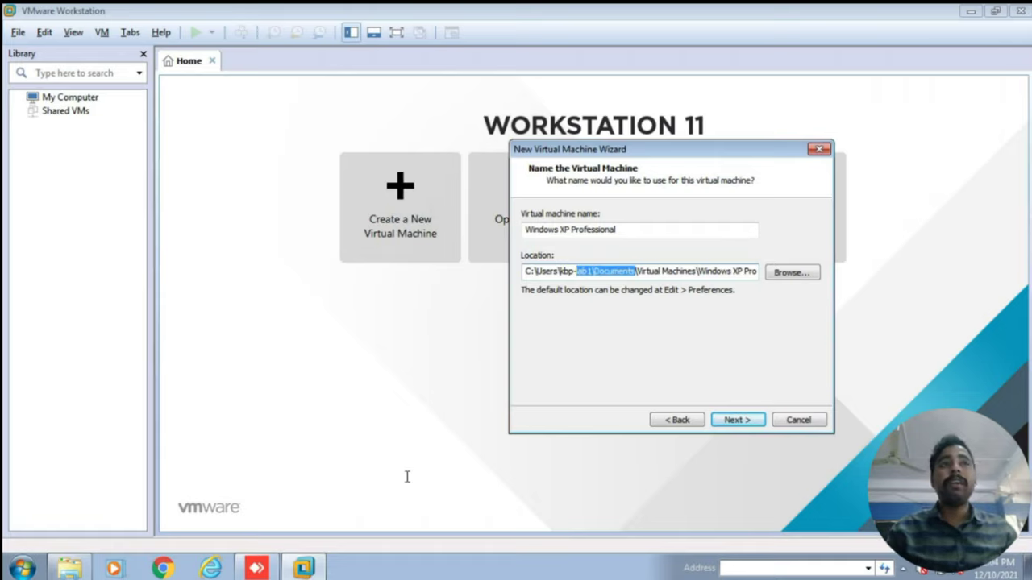
key("Right")
key("Right")
key("Right")
key("Right")
key("Right")
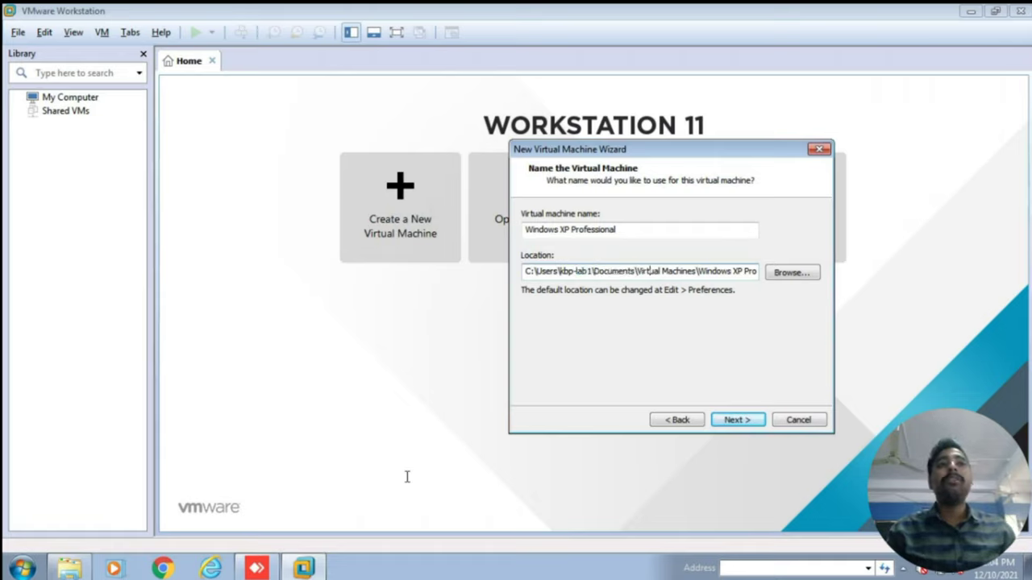
key("ctrl+shift+Right")
key("Right")
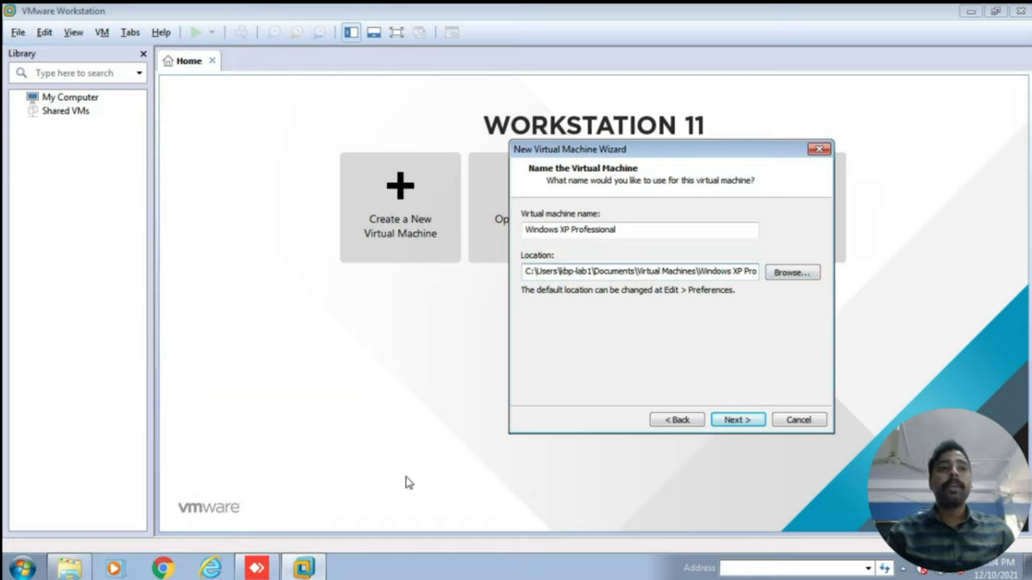
key("Return")
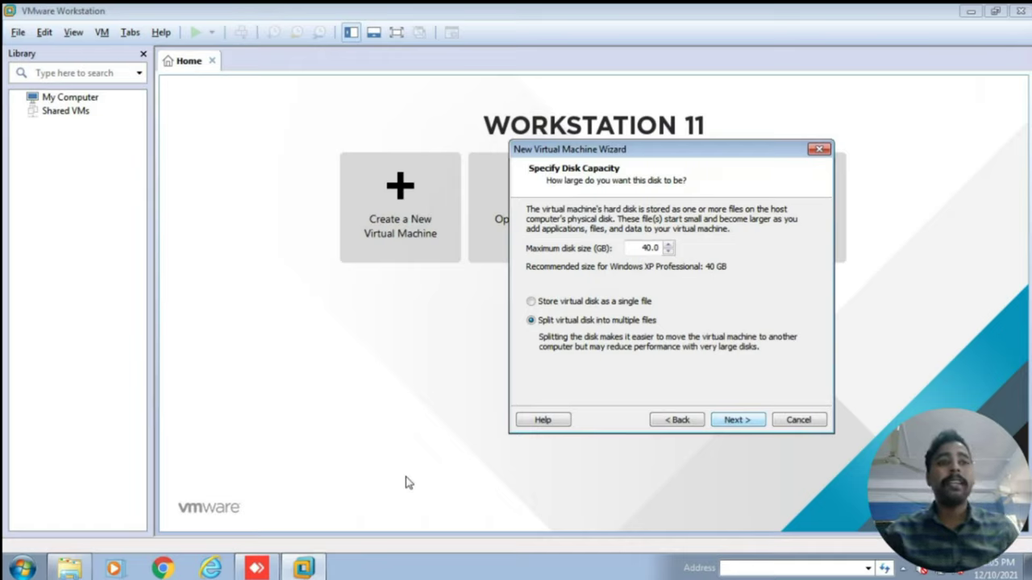
Accept the 40 GB disk split into multiple files, review the summary and finish creating the virtual machine with power-on after creation enabled
key("Return")
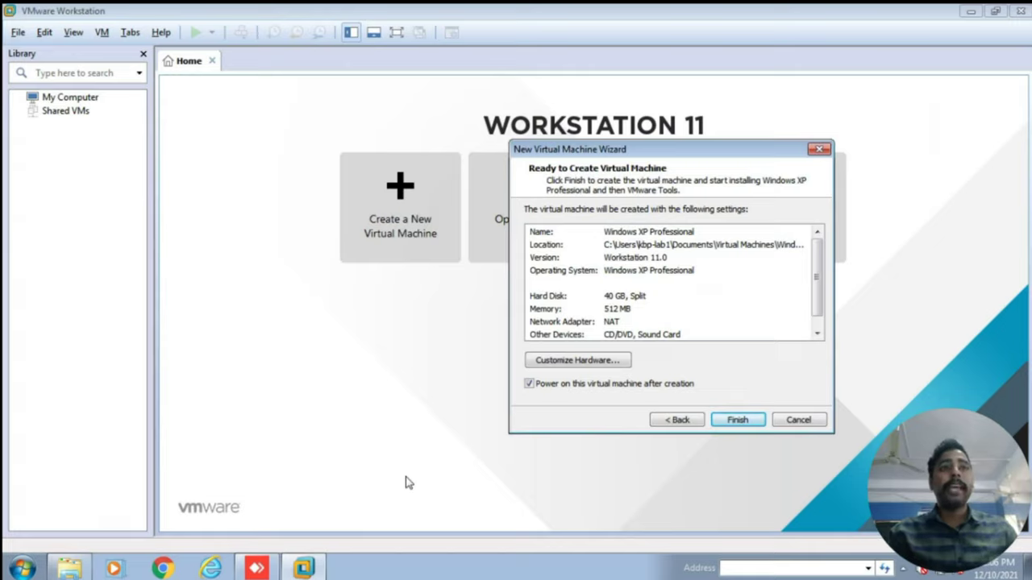
scroll(406, 482, "down", 1)
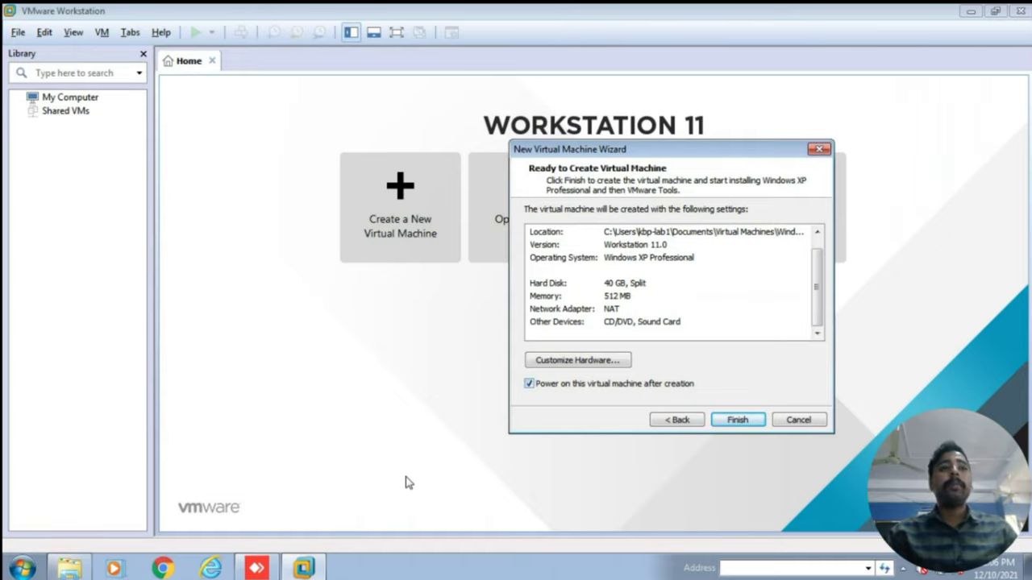
key("alt+p")
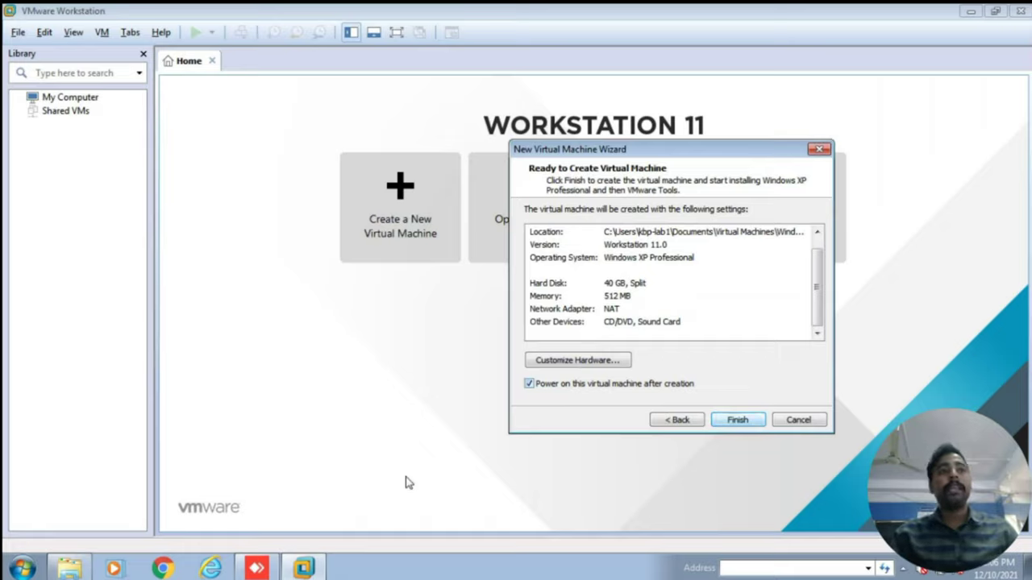
key("Return")
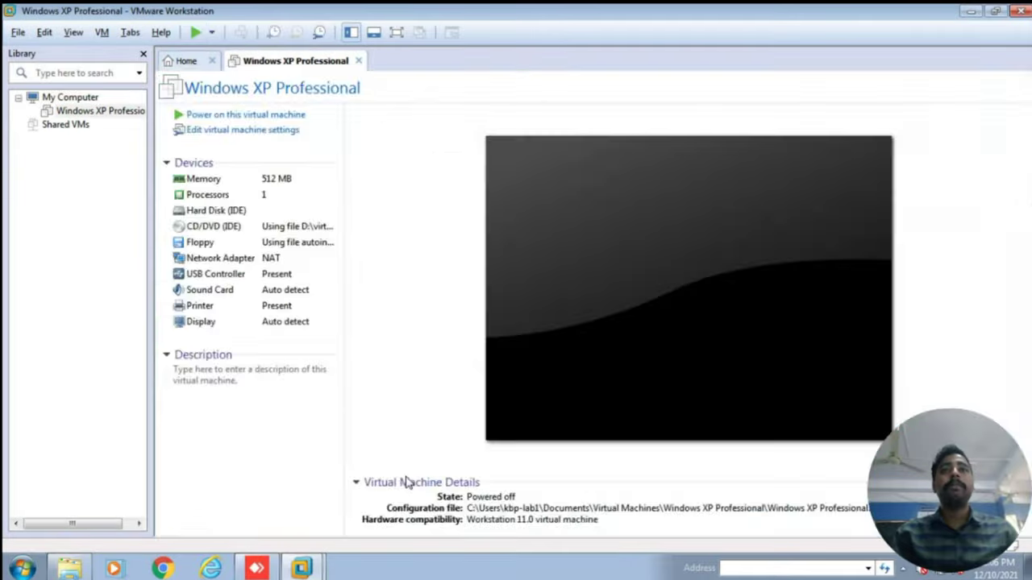